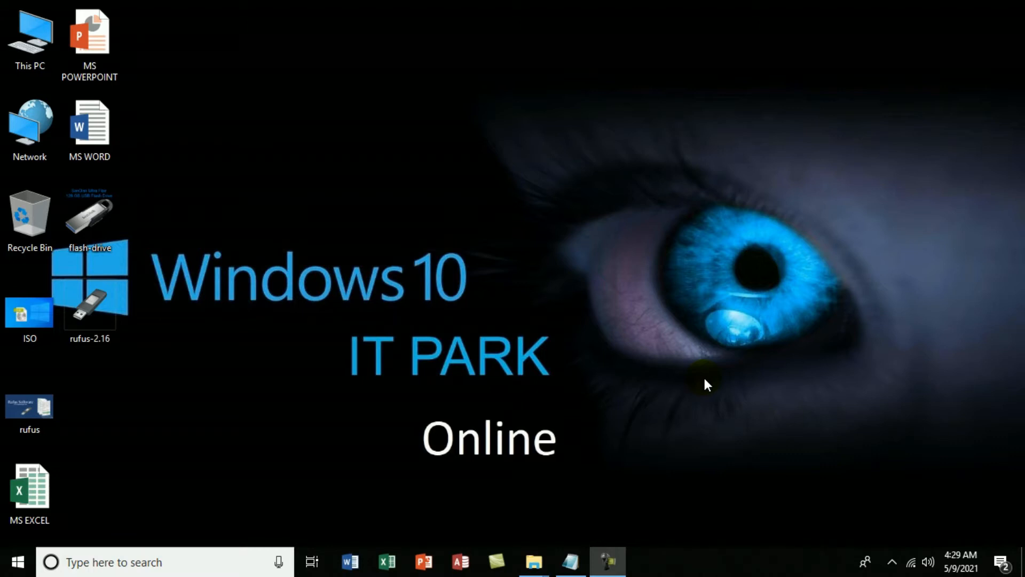
- Open the CLASS 5 notes and review the bootable USB title and the Requirements heading
click(570, 561)
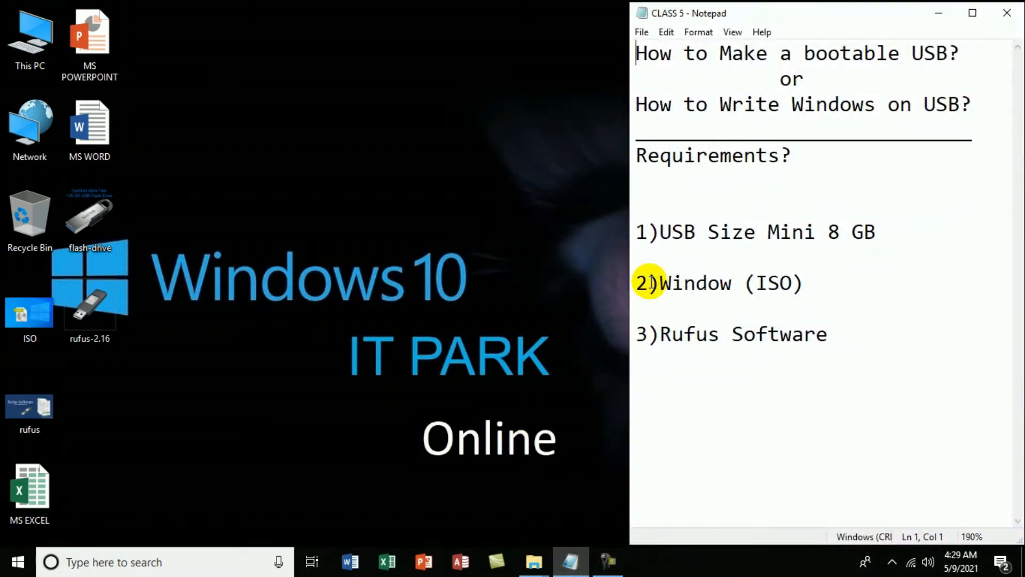
drag(638, 54, 971, 53)
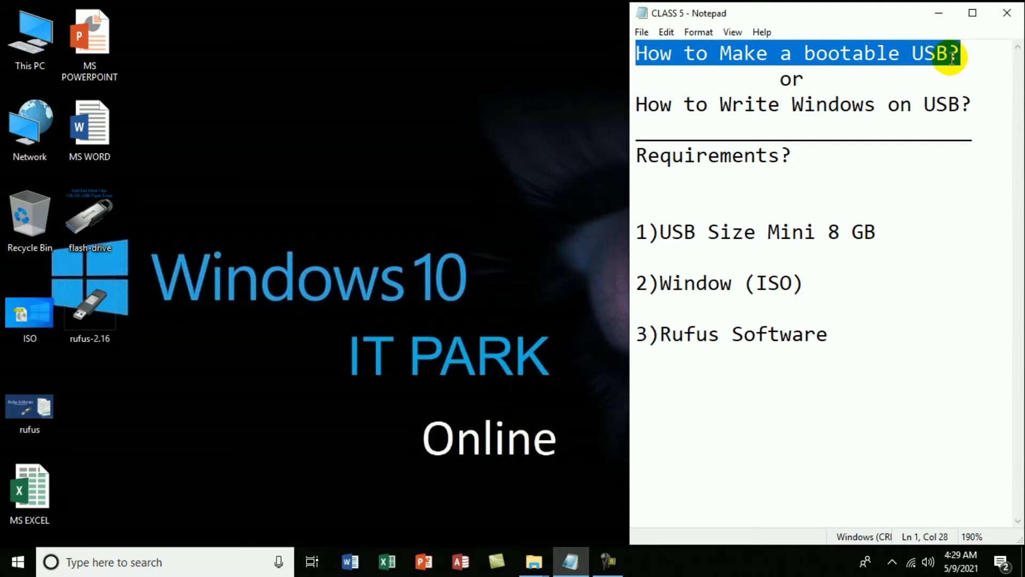
double_click(812, 78)
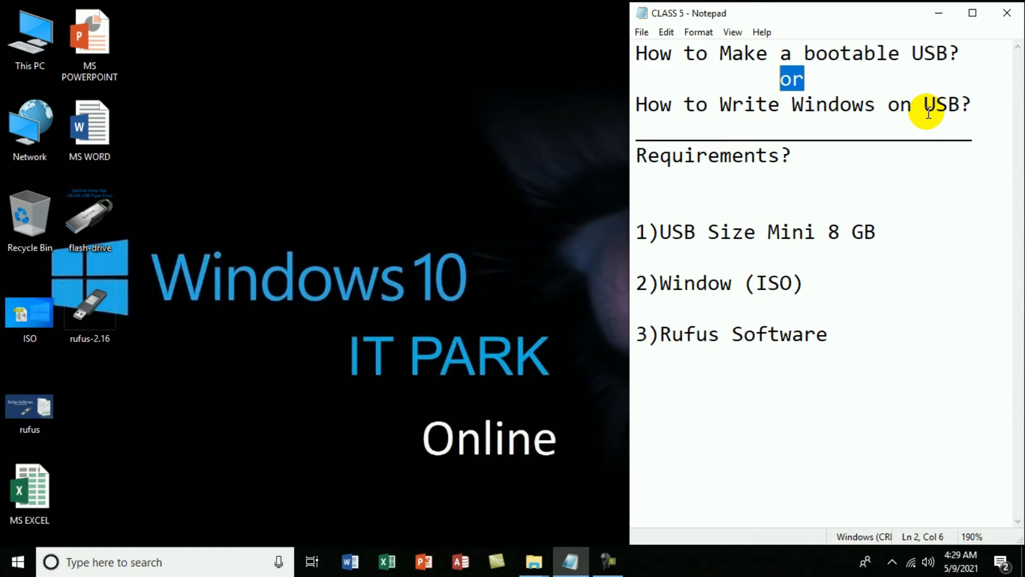
drag(638, 156, 792, 153)
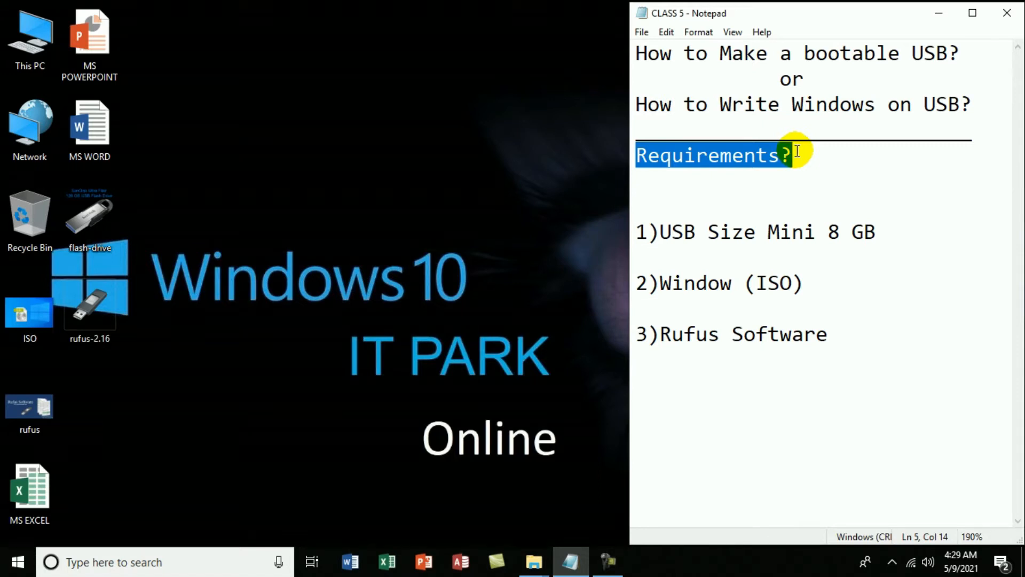
click(731, 204)
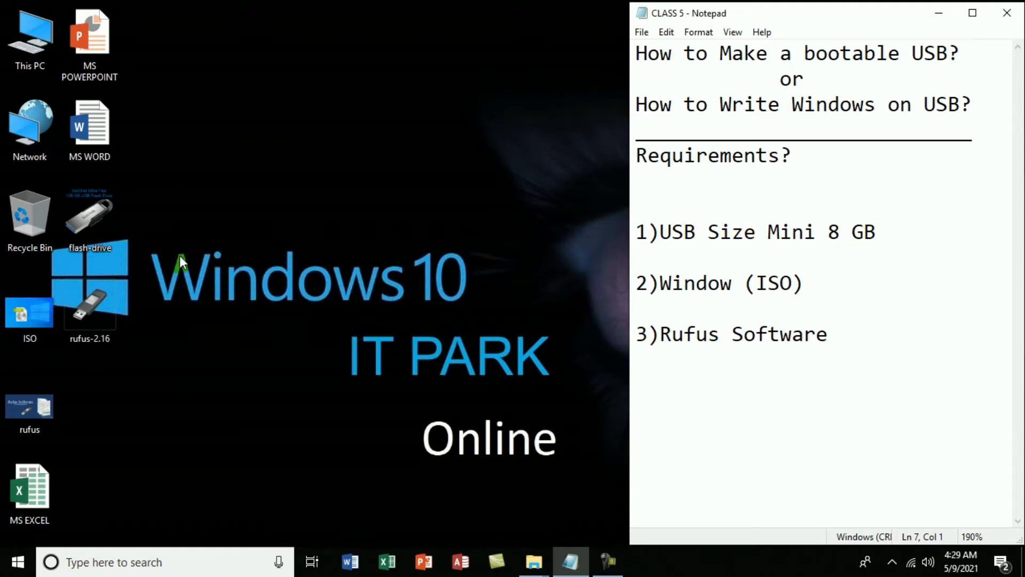
- View the flash-drive picture from the desktop as the example for the USB requirement, then close it
click(95, 219)
double_click(95, 219)
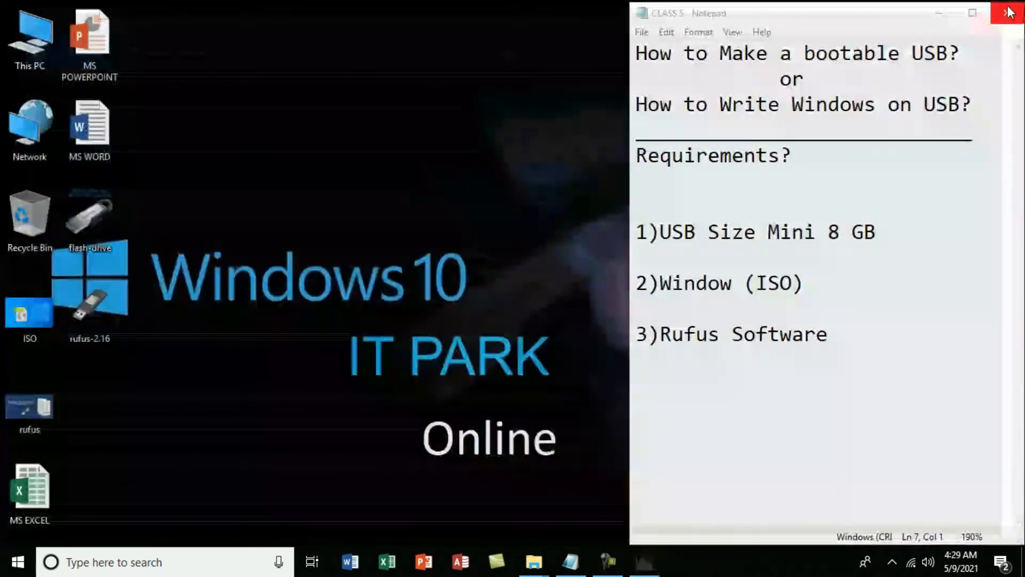
click(1007, 12)
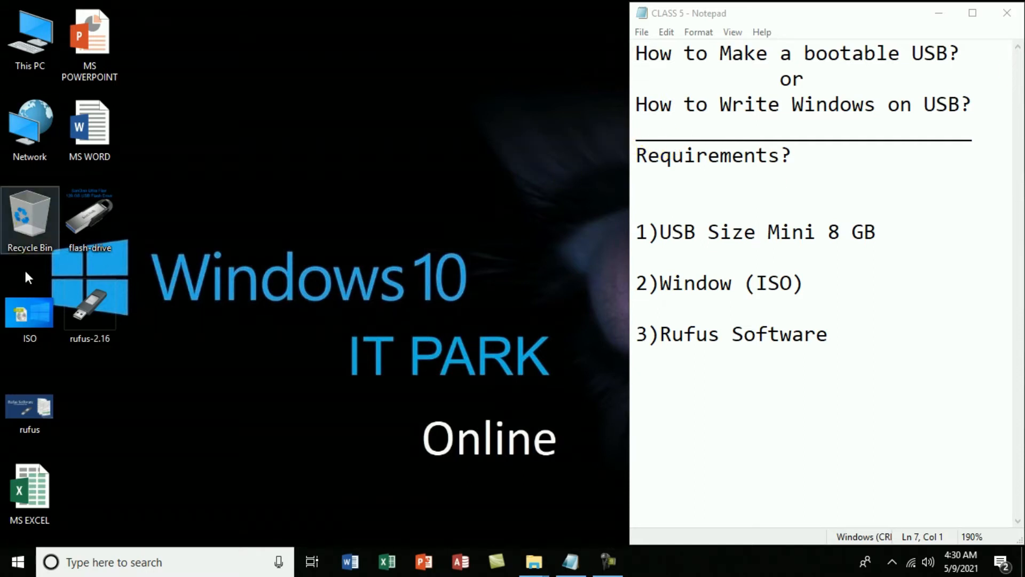
click(89, 219)
double_click(88, 219)
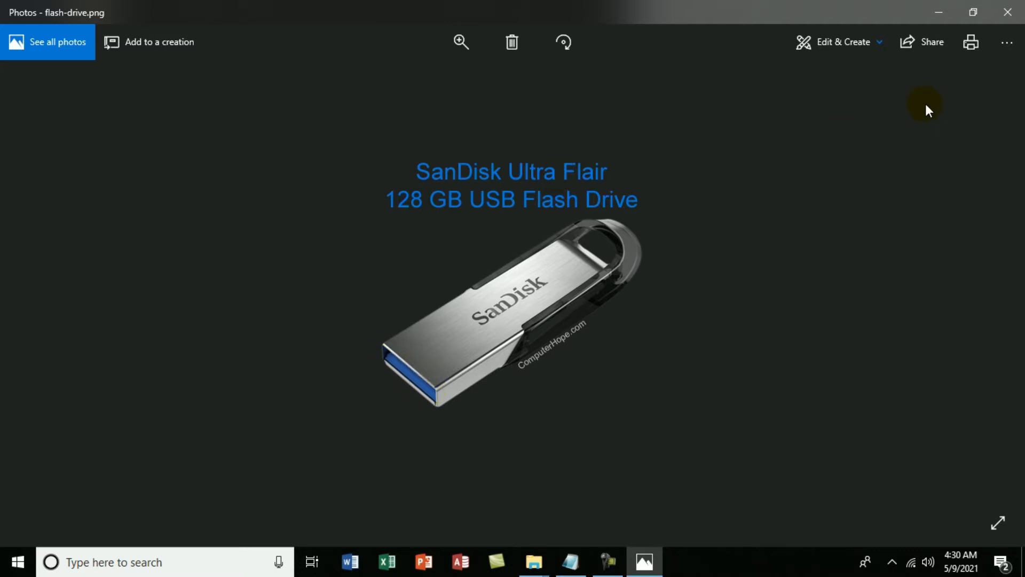
click(994, 20)
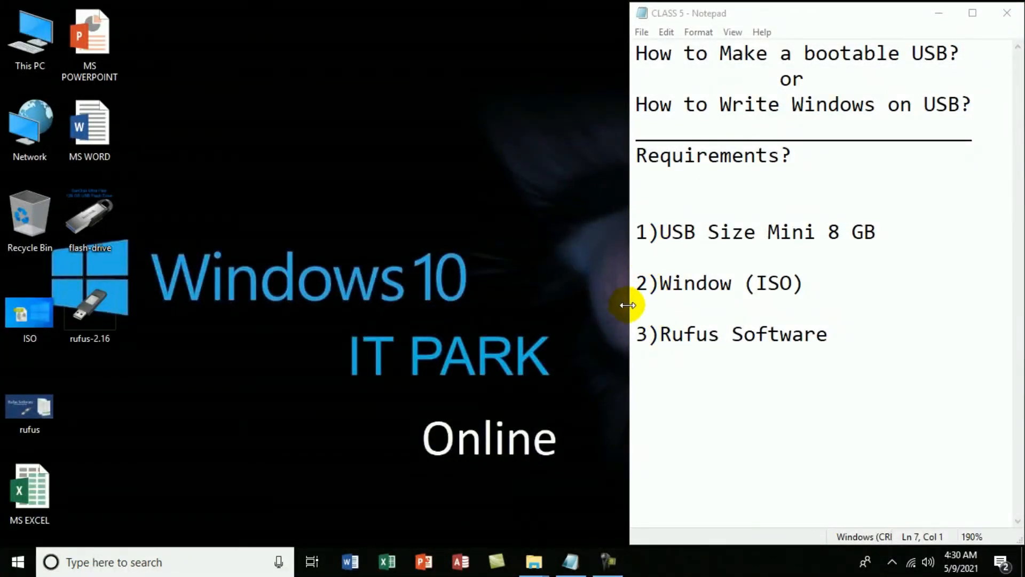
- Indent the "2)Window (ISO)" line in the notes by one tab stop and view the desktop ISO picture
click(635, 283)
key(Tab)
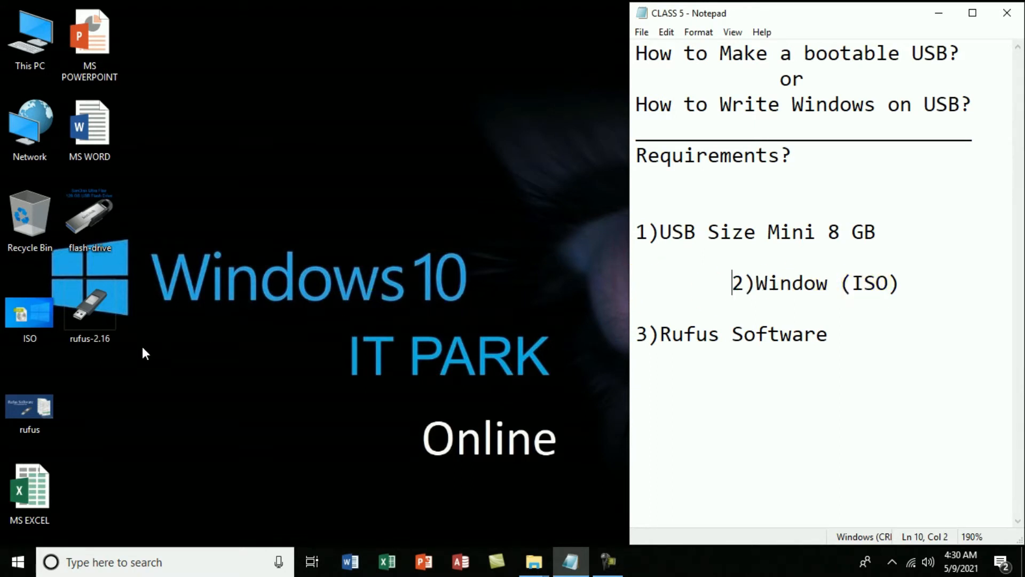
double_click(40, 322)
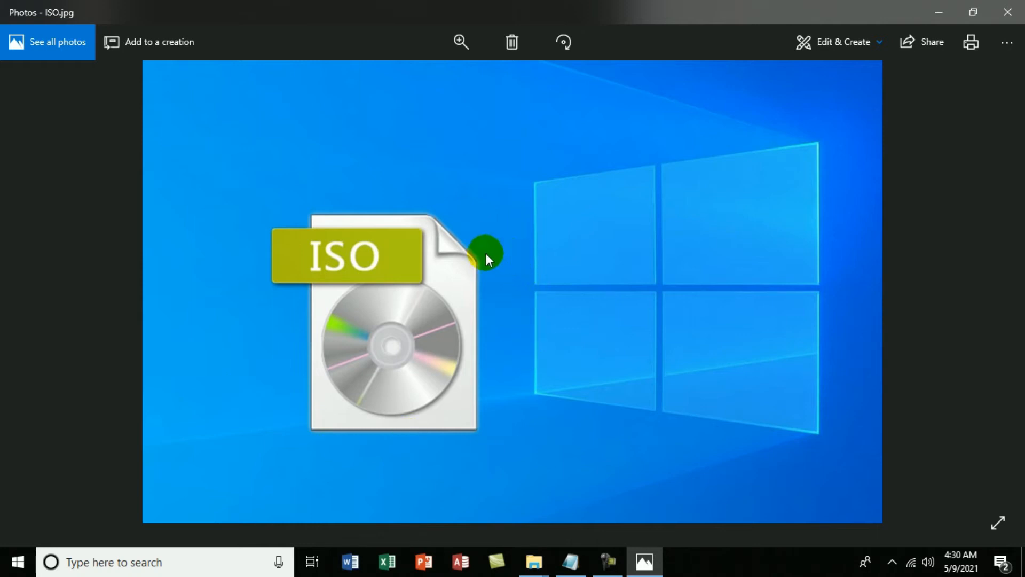
click(1008, 12)
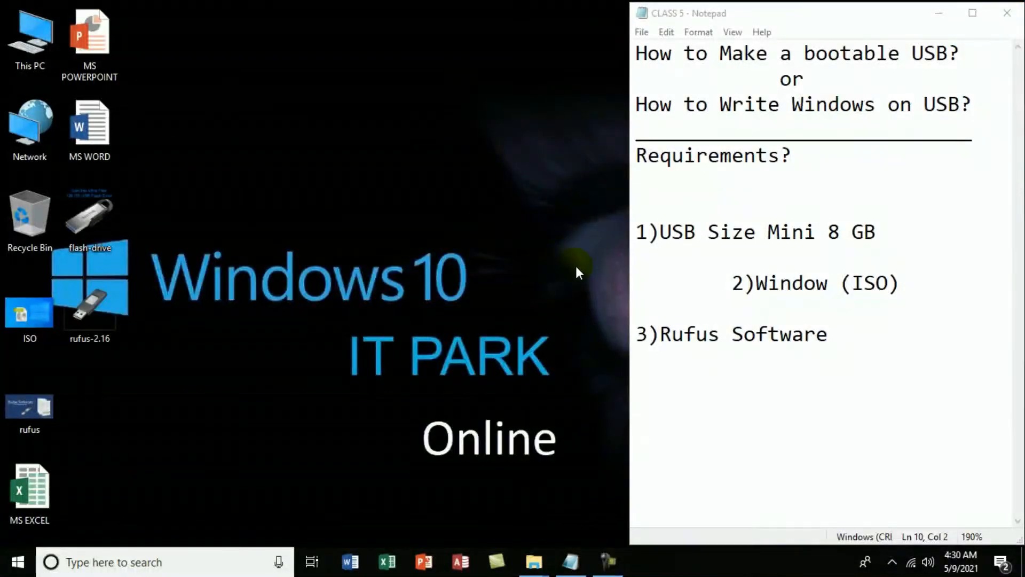
- View the desktop rufus picture and indent the "3)Rufus Software" line in the notes by one tab stop
double_click(29, 418)
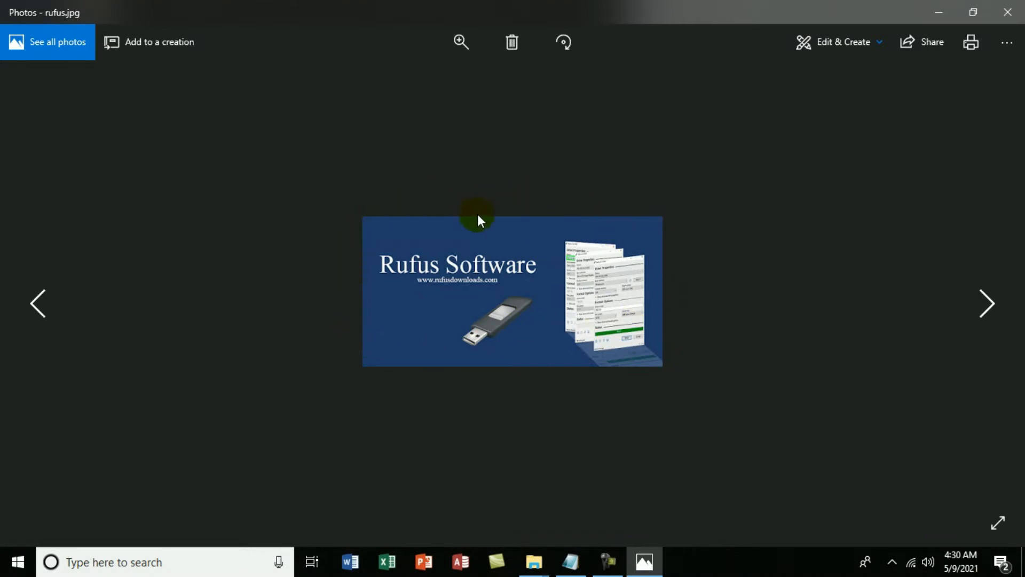
click(1008, 12)
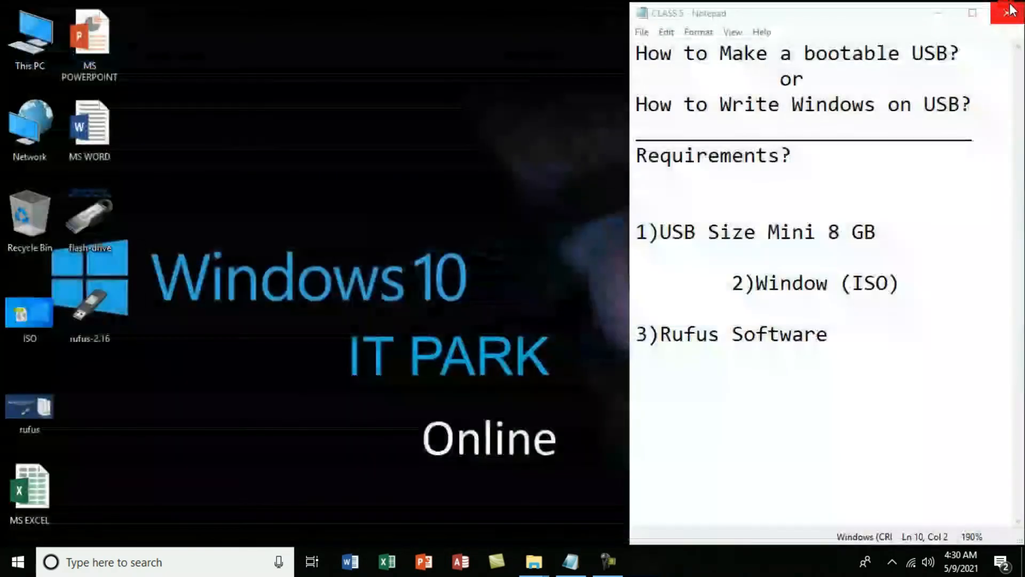
click(640, 329)
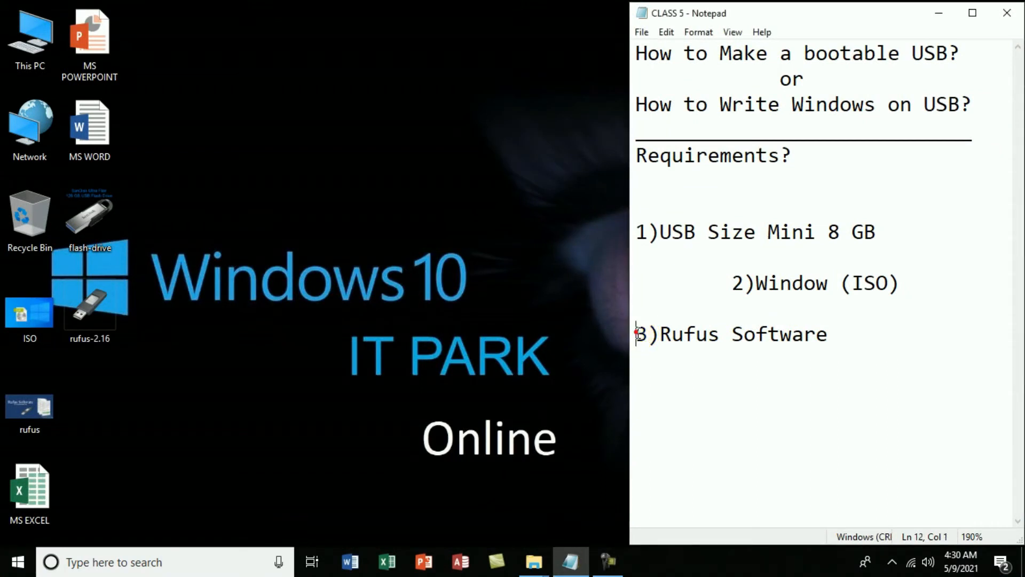
key(Tab)
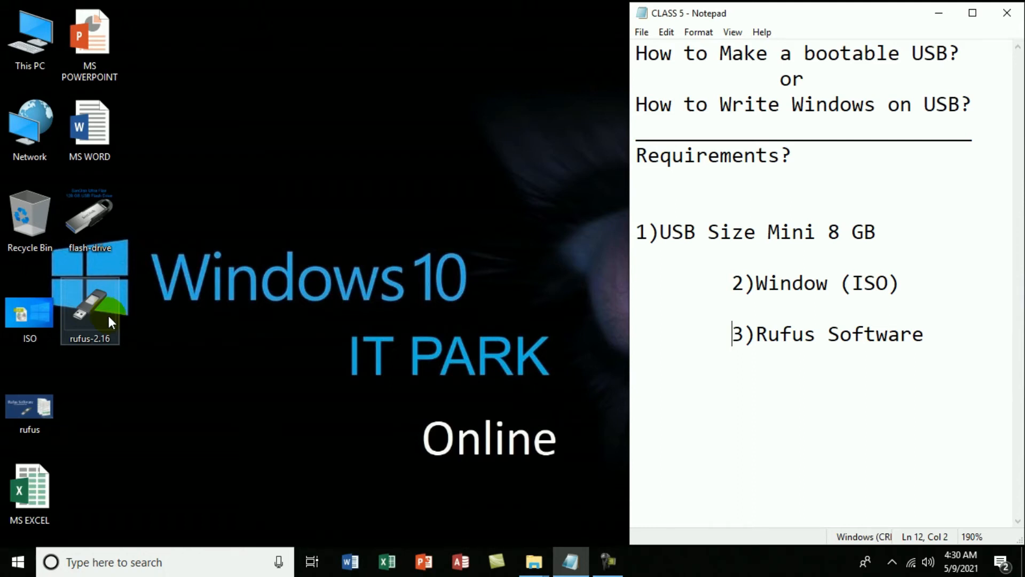
- Examine the Windows ISO files and the Rufus program in the WINDOWS folder on drive D:, then close the folder
double_click(30, 37)
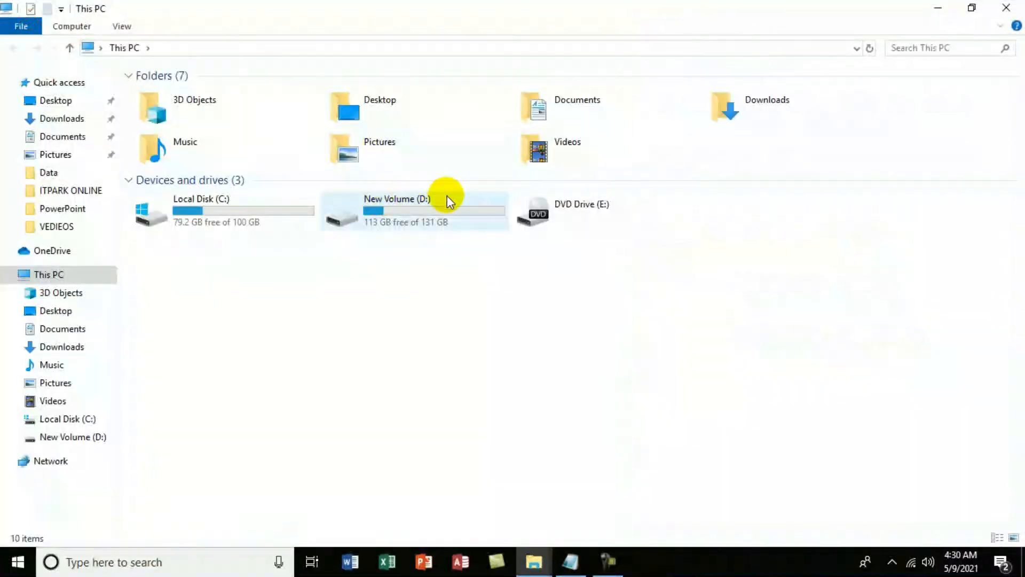
double_click(416, 214)
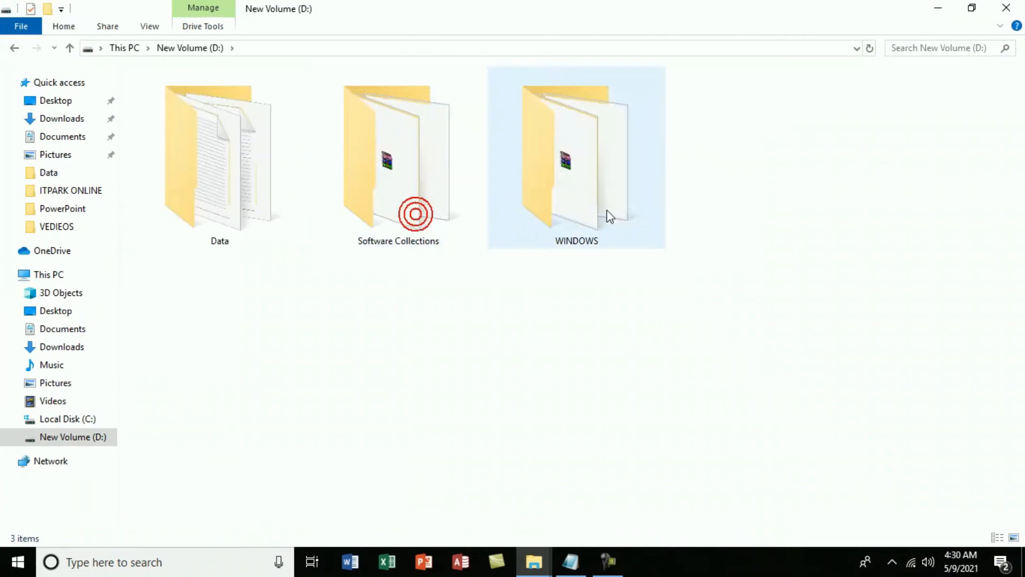
click(583, 188)
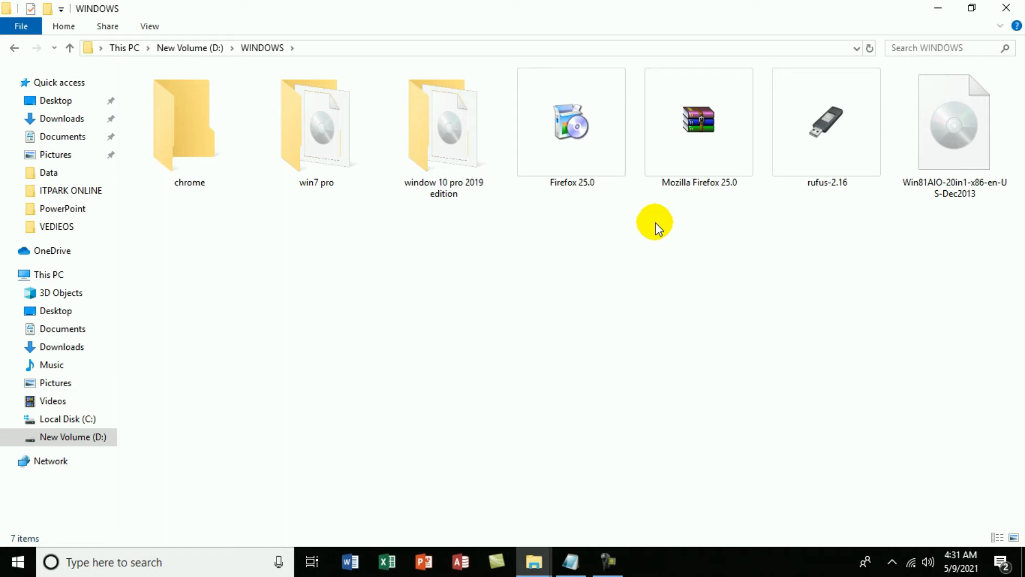
click(1009, 7)
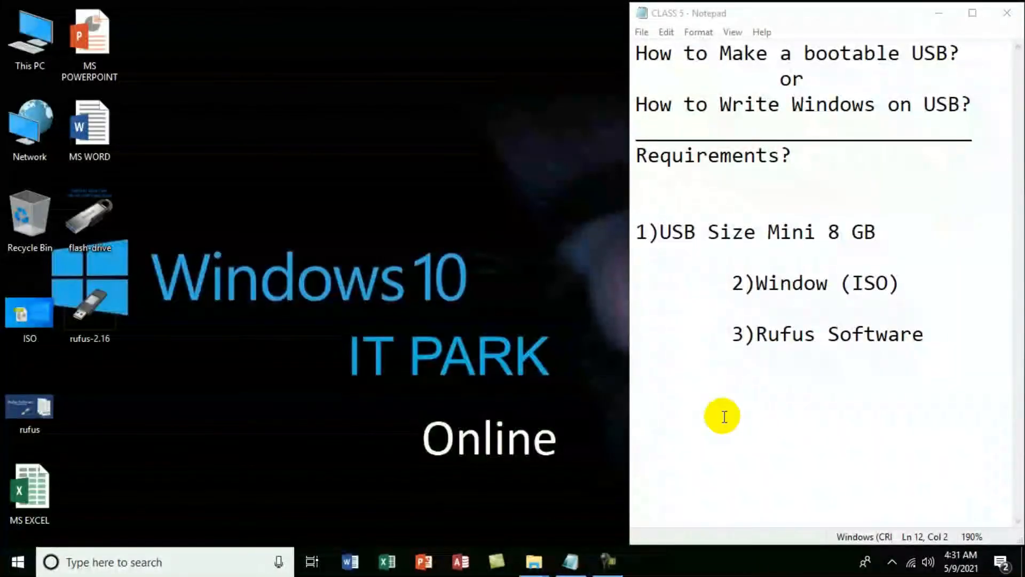
- Check This PC for the inserted USB drive F:, dismiss its notification and close the window
double_click(30, 34)
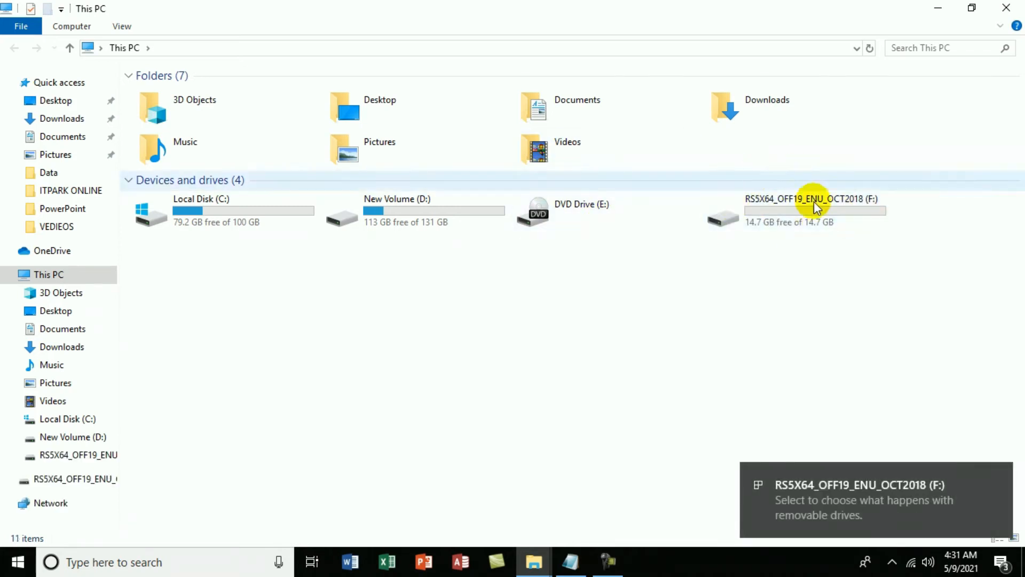
click(999, 475)
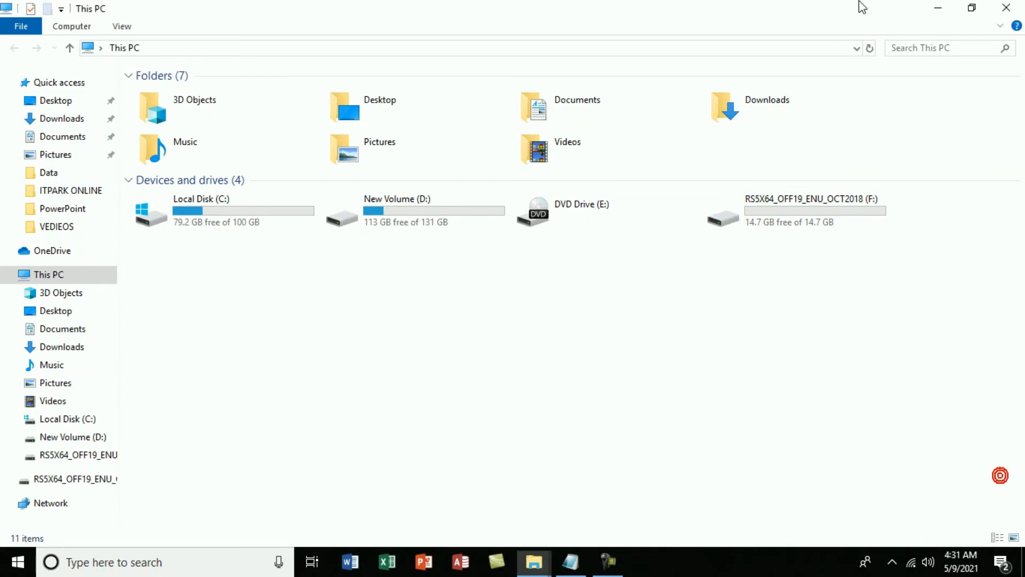
click(1006, 7)
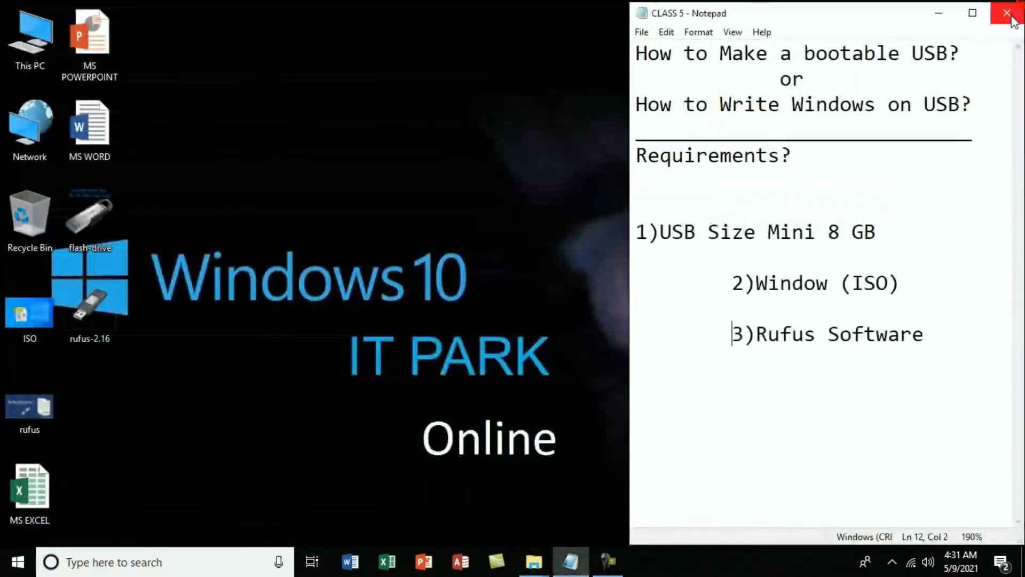
- Launch rufus-2.16 from the desktop, allow online update checks and move its window clear of the notes
click(86, 305)
double_click(91, 305)
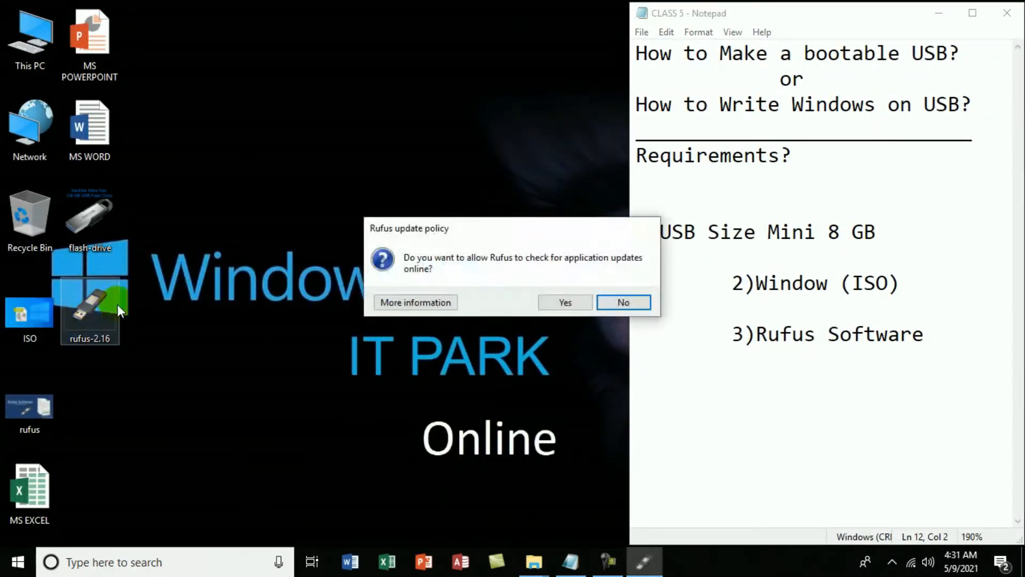
click(540, 301)
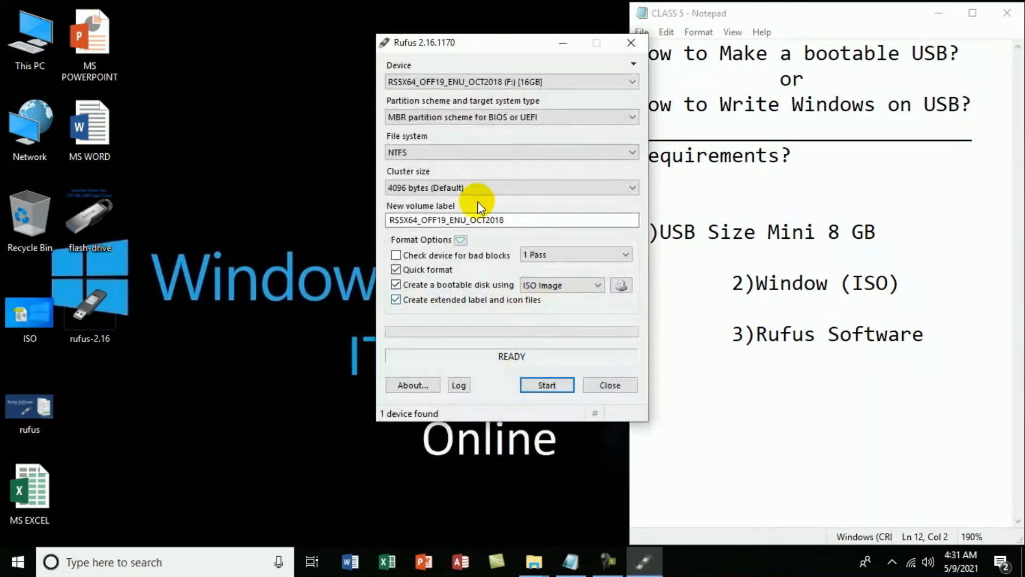
drag(517, 50, 338, 33)
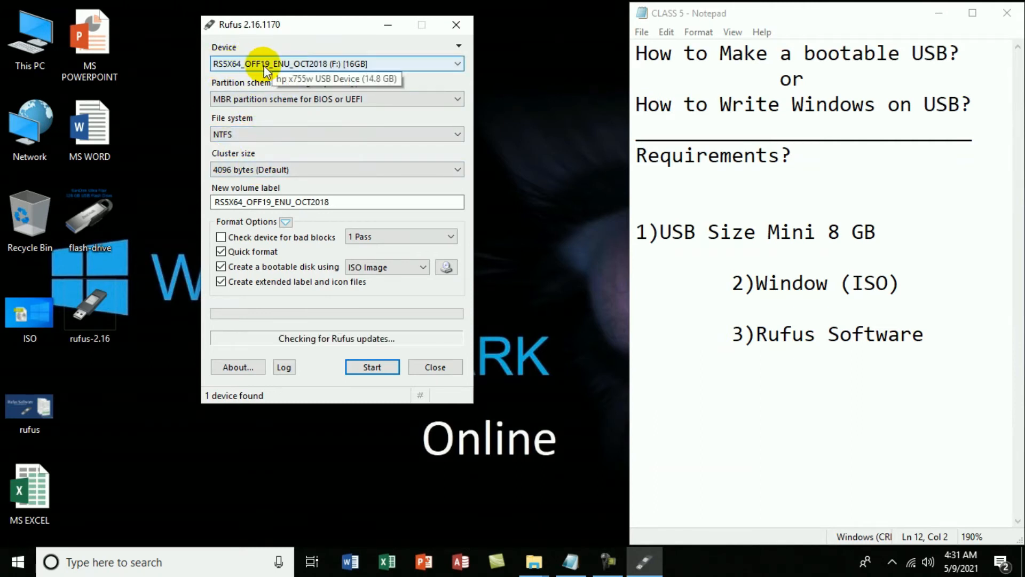
- Keep USB drive F: as the Rufus device and choose the MBR partition scheme for BIOS or UEFI
click(315, 63)
click(322, 60)
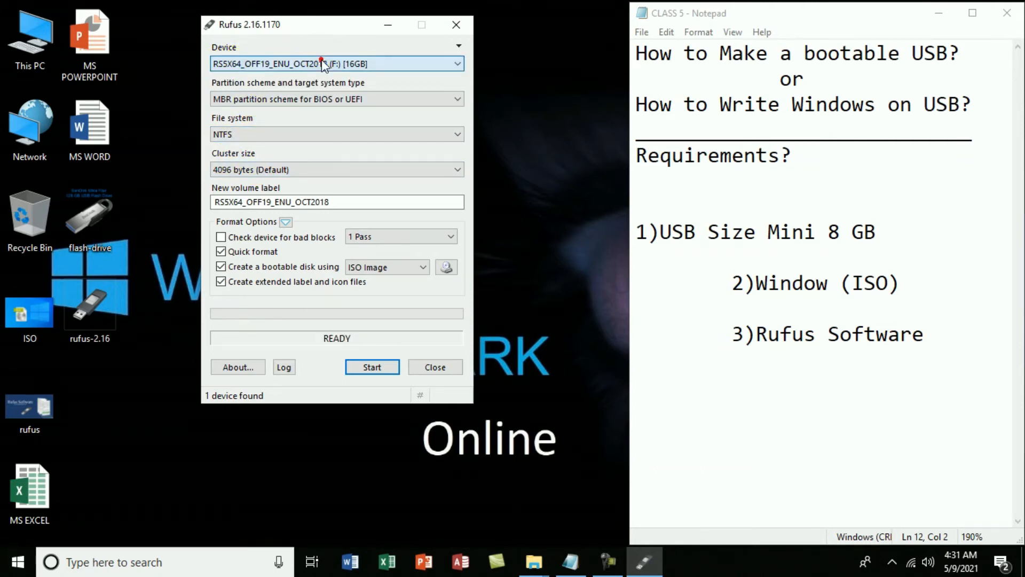
click(339, 63)
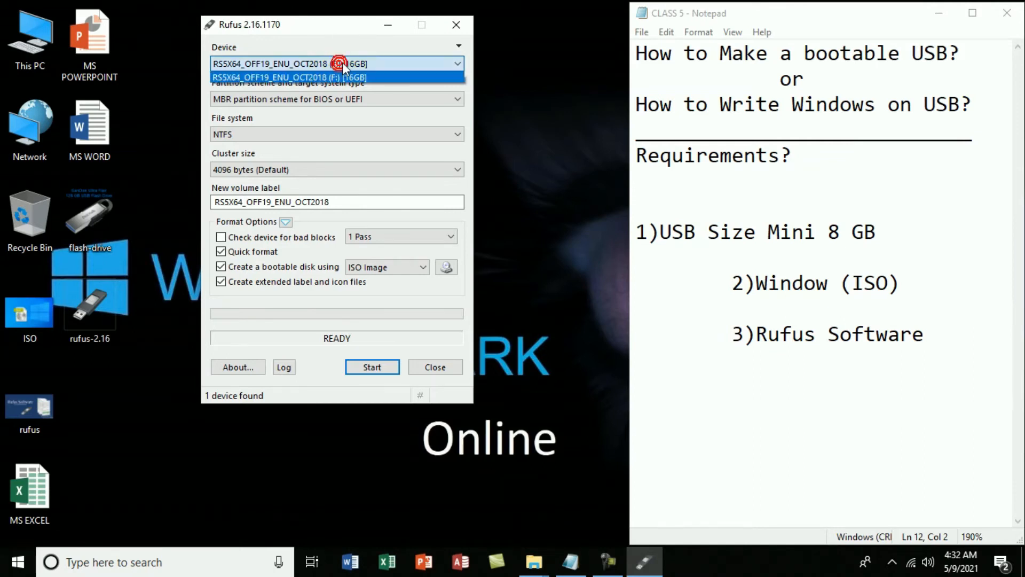
click(344, 62)
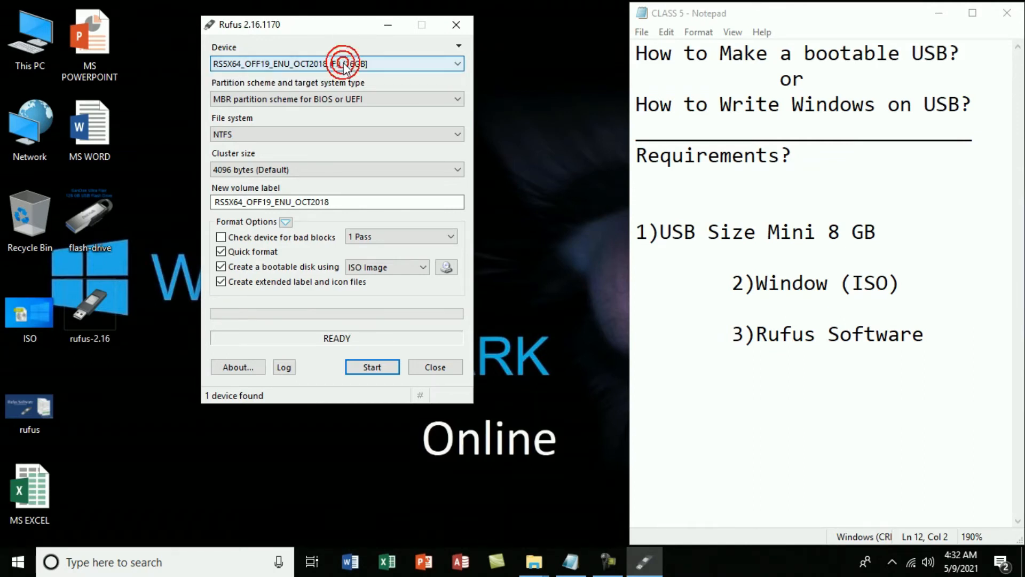
click(282, 98)
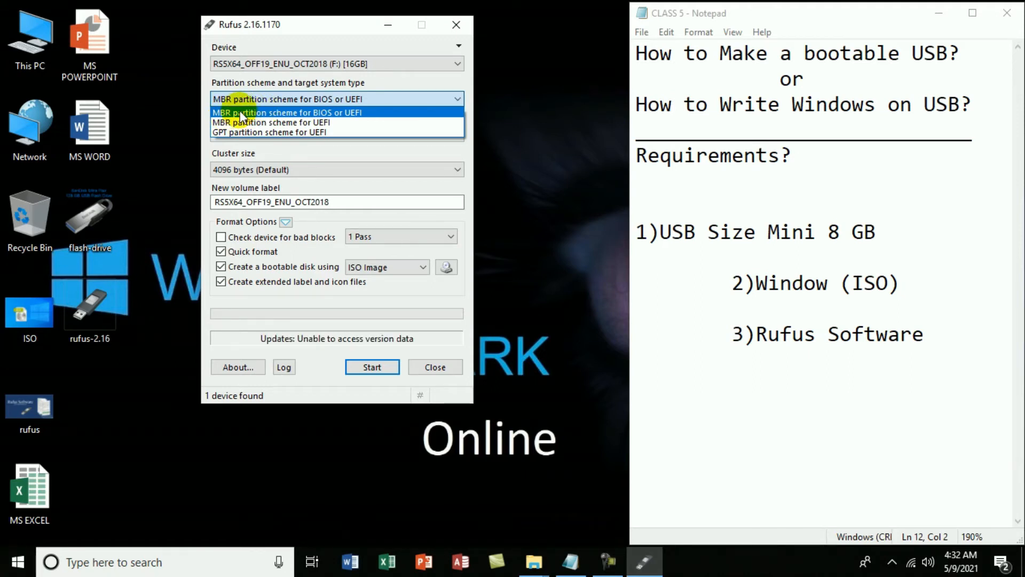
click(240, 112)
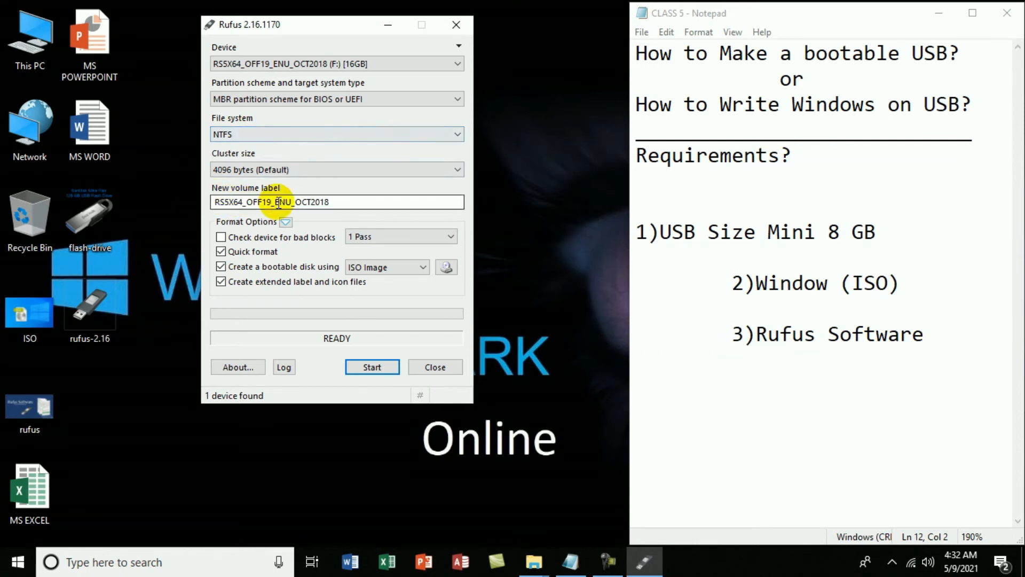
- Set the new volume label to WINDOW 8.1
double_click(336, 202)
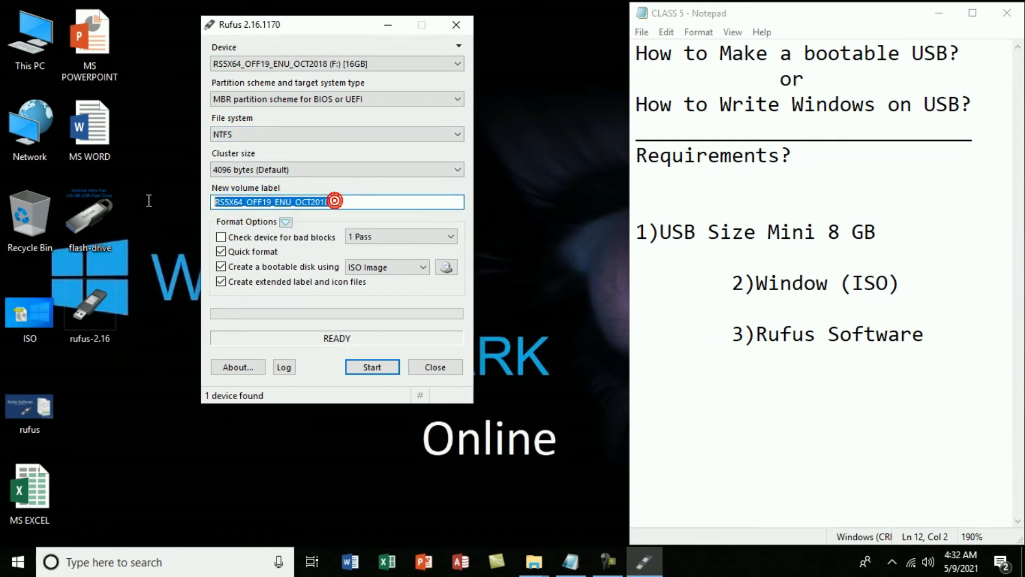
text(WINDOW)
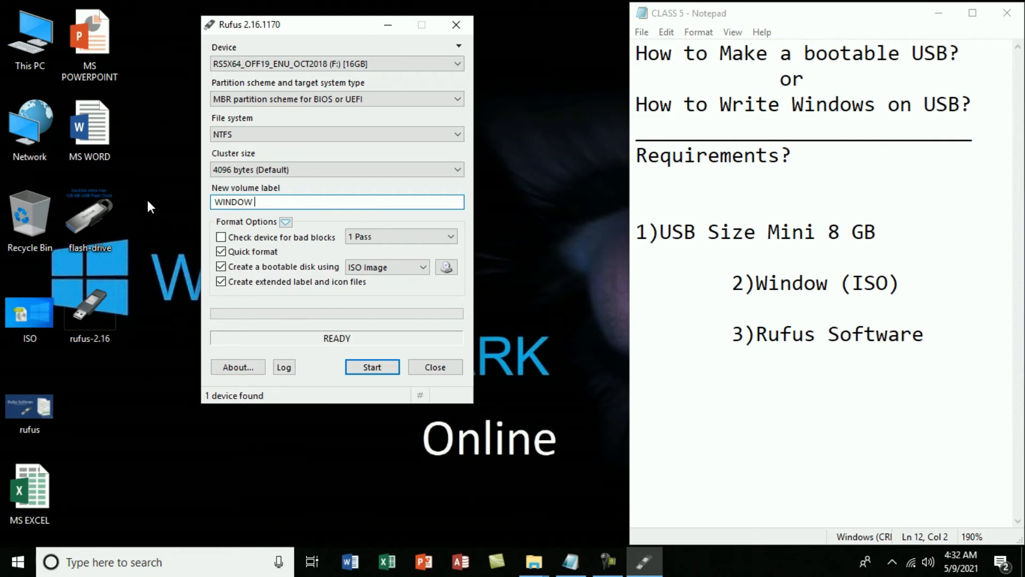
text( 8.1)
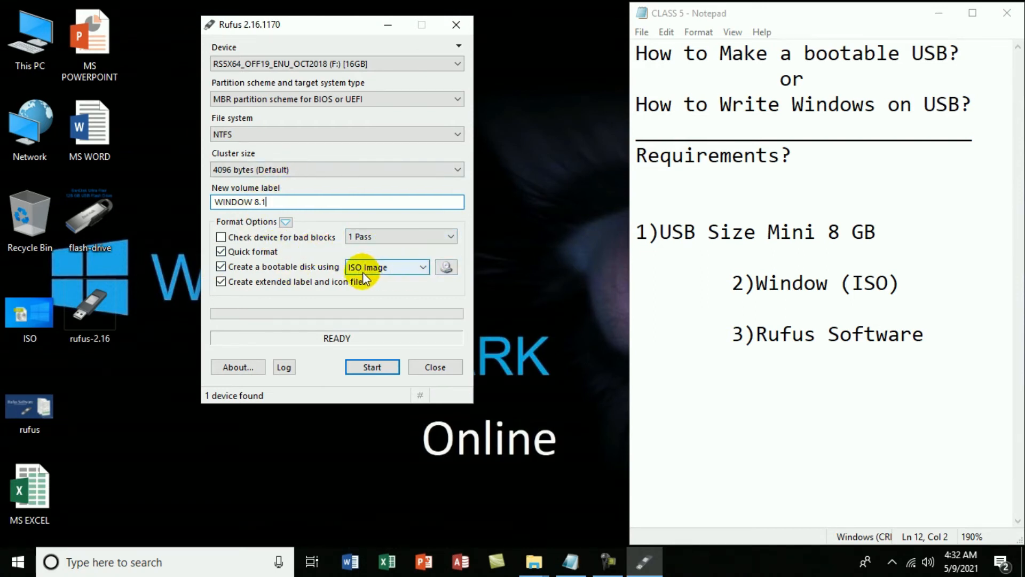
- Load the disc image Win81AIO-20in1-x86-en-US-Dec2013 from the WINDOWS folder on drive D: as the bootable ISO
click(446, 267)
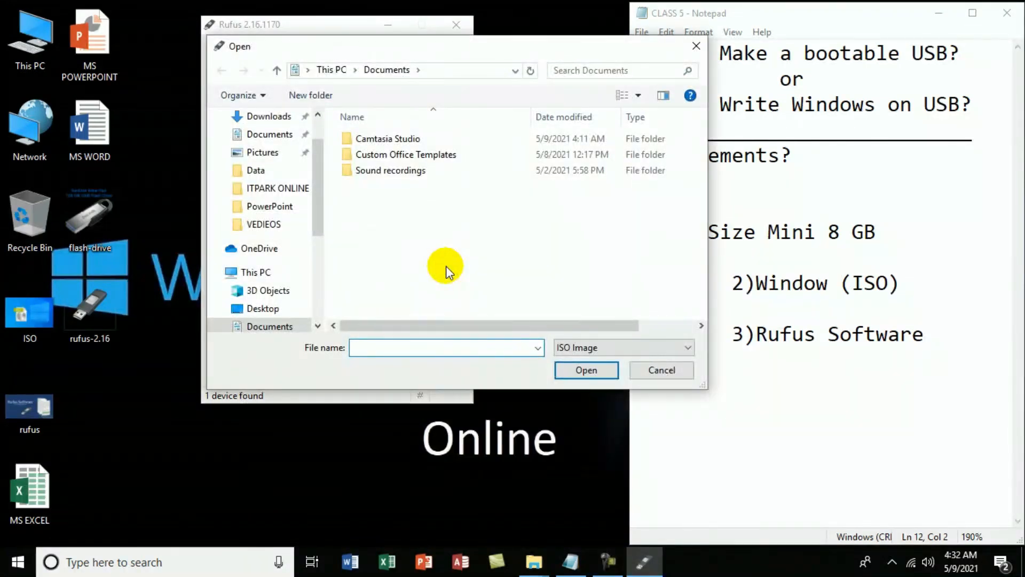
drag(319, 181, 316, 219)
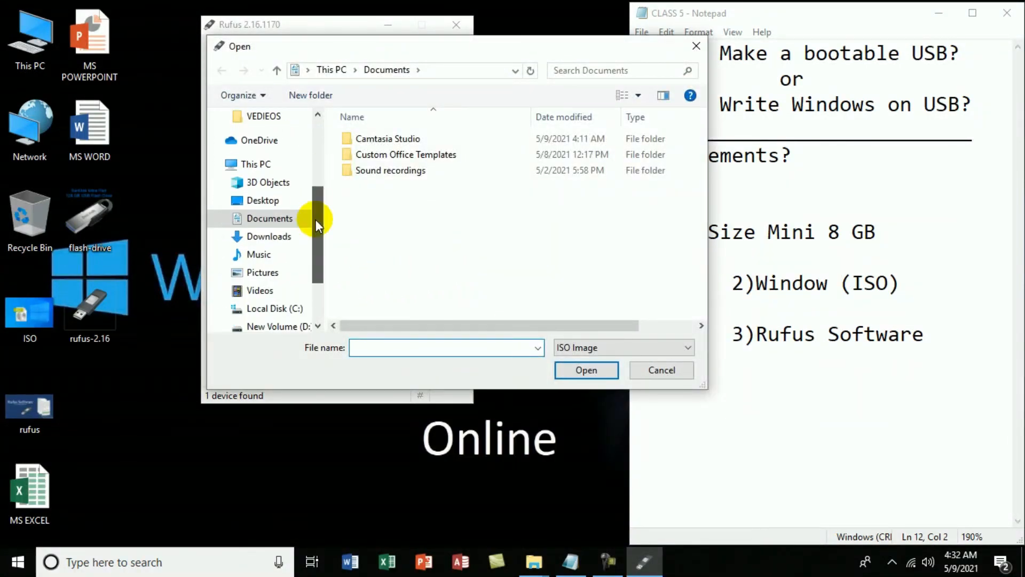
click(299, 327)
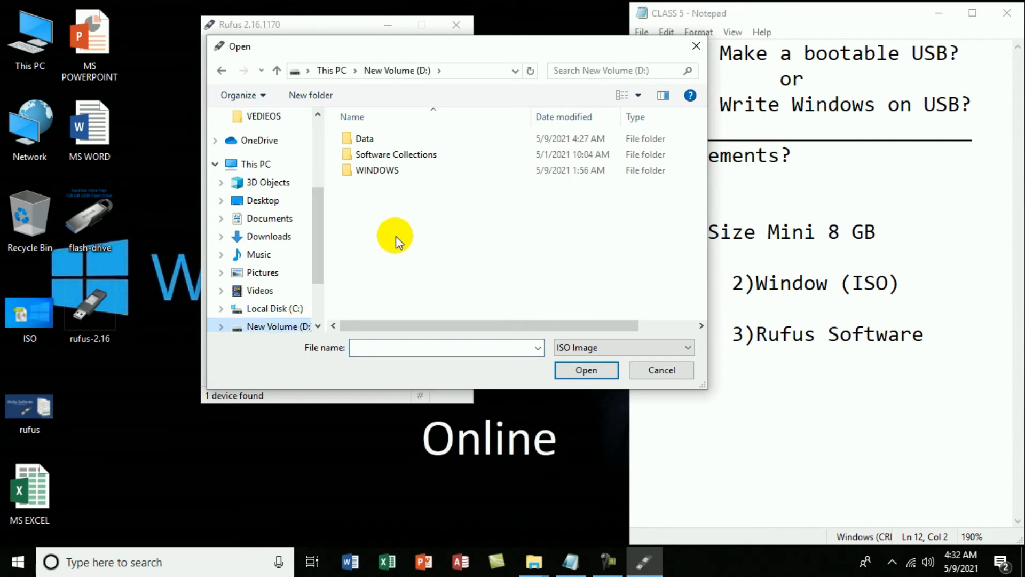
click(373, 171)
double_click(374, 171)
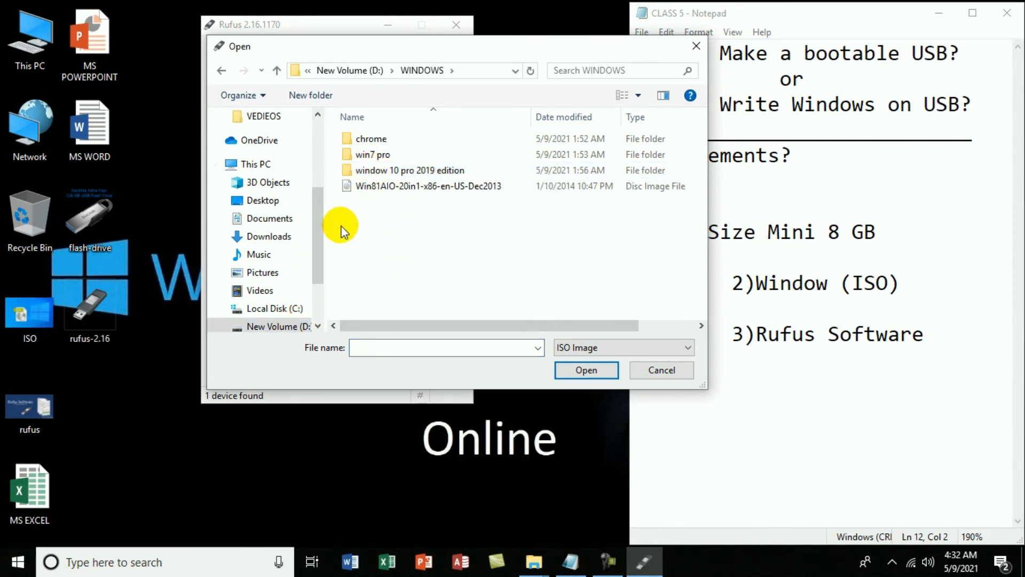
click(399, 187)
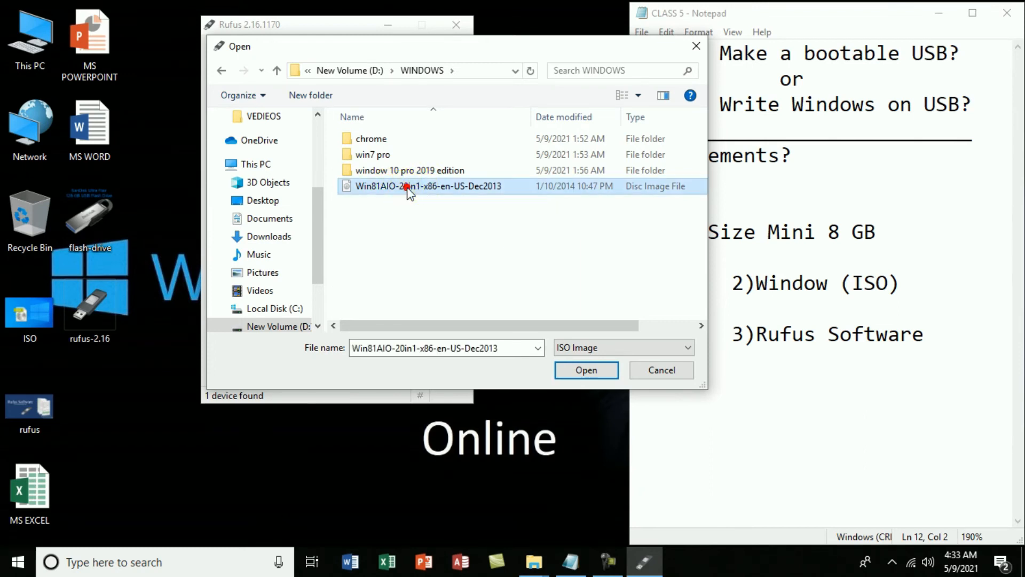
click(581, 368)
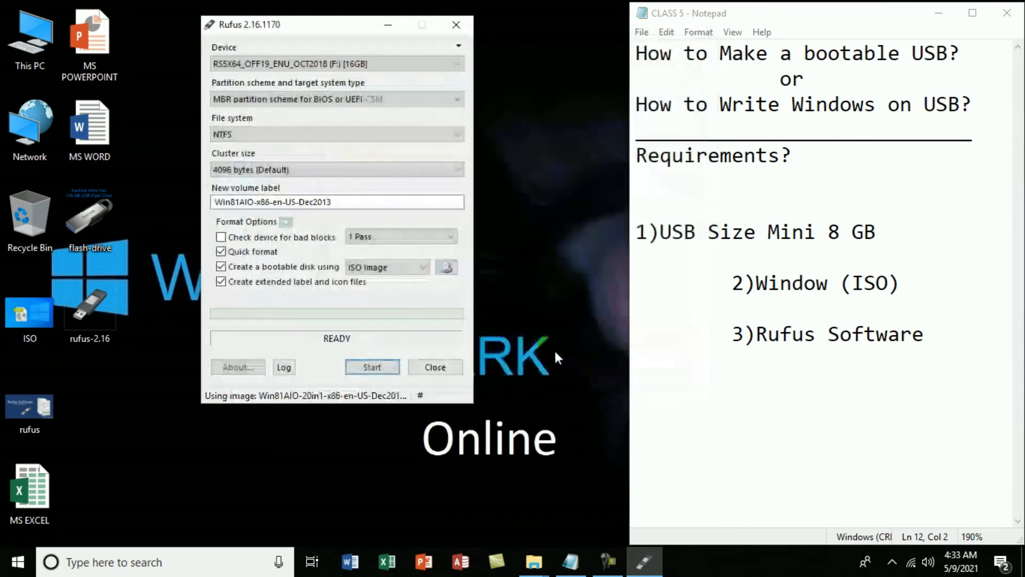
- Write the ISO to USB drive F:, accepting the erasure of all its data, and close Rufus once the copy completes
click(372, 367)
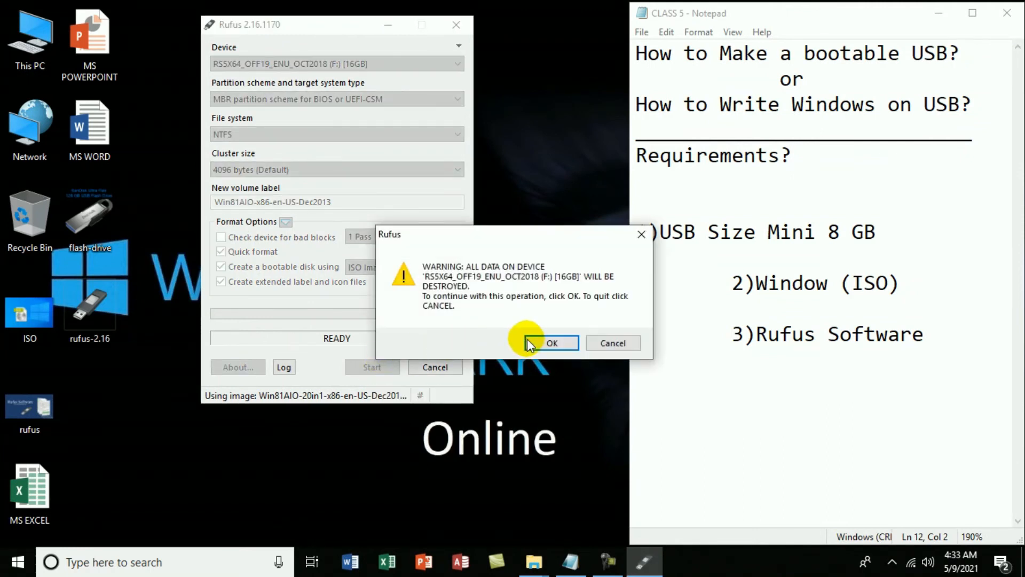
click(547, 342)
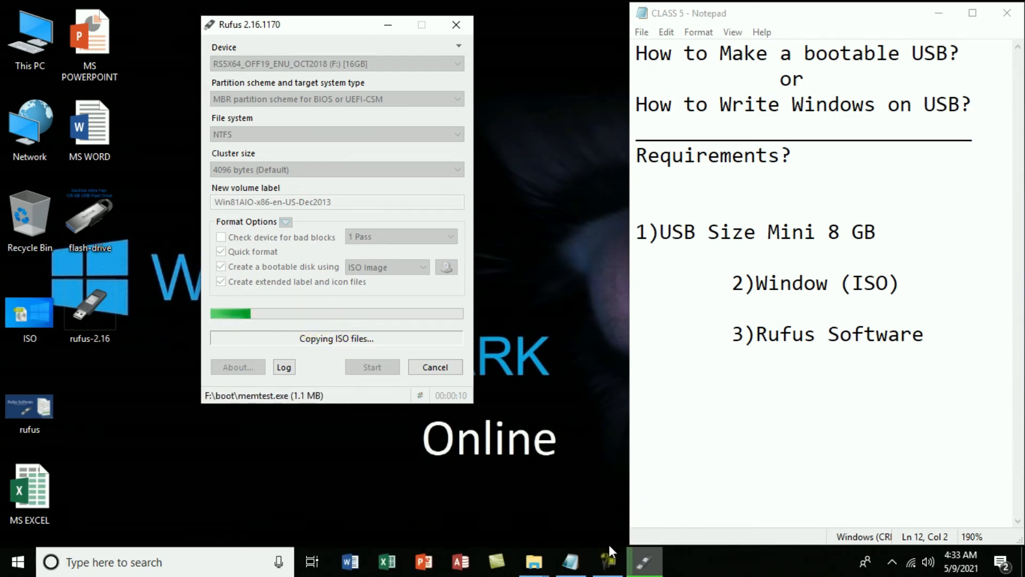
click(606, 562)
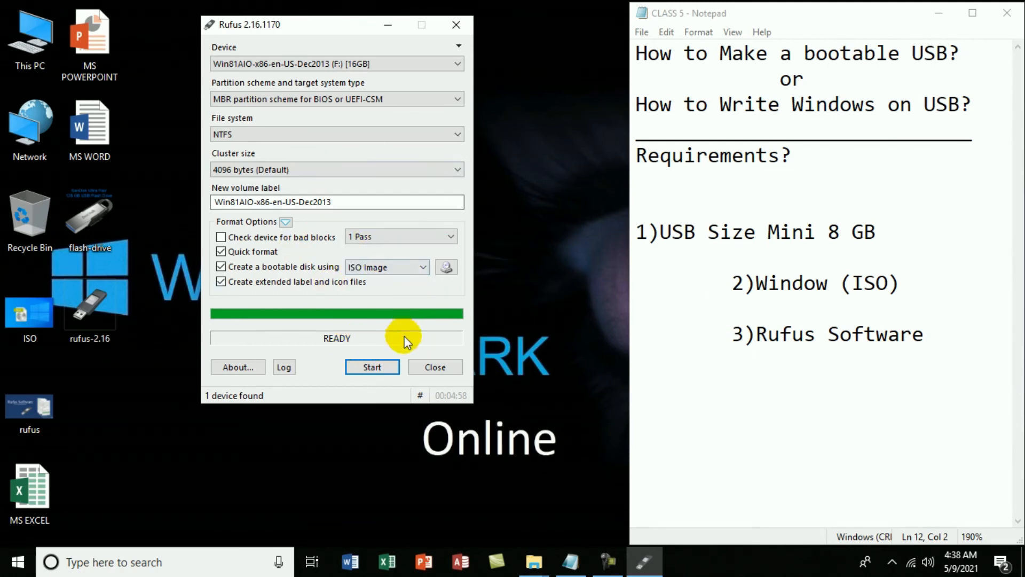
click(438, 366)
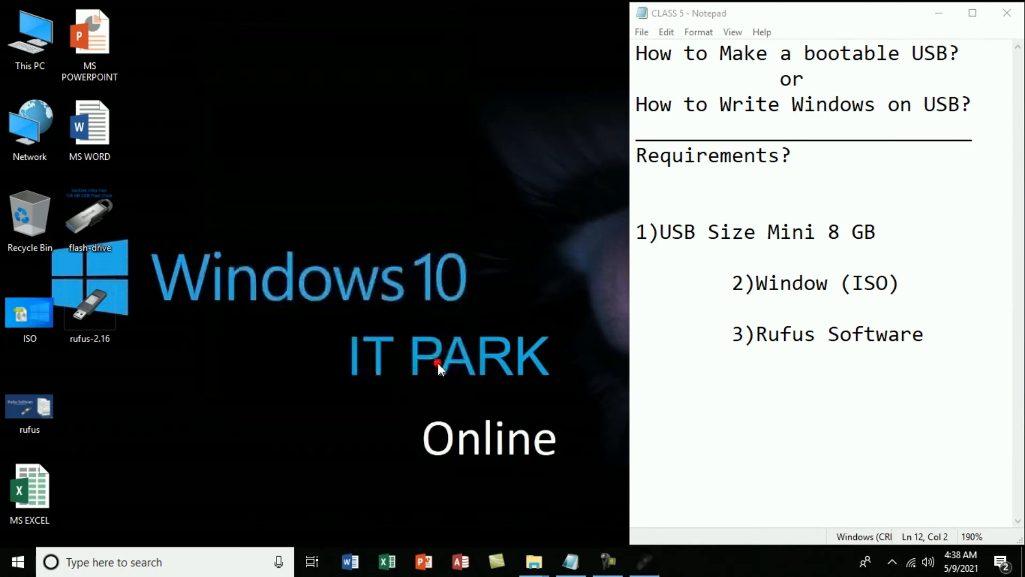
- Check This PC for the newly written USB drive F: and close the window
double_click(39, 50)
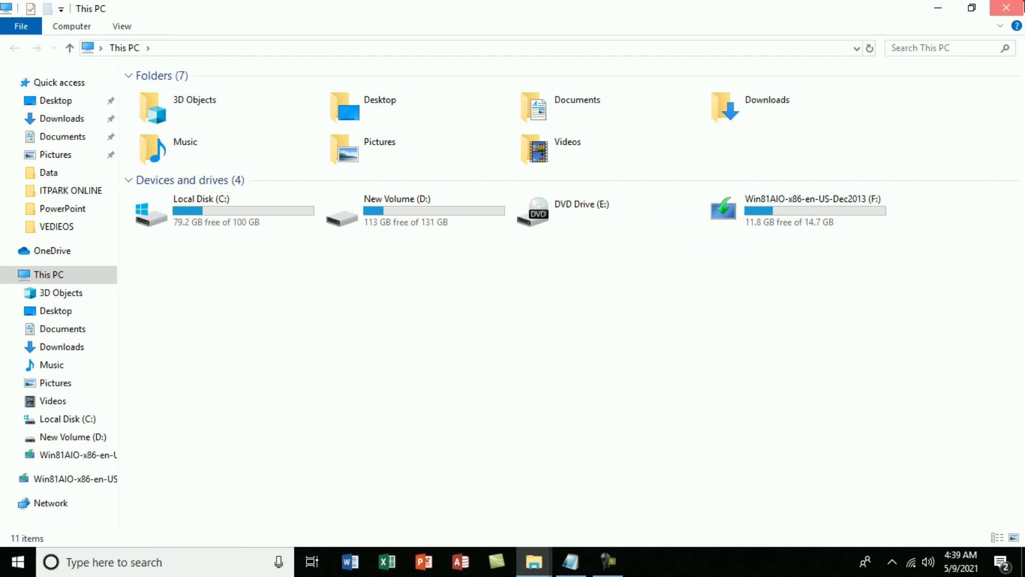
click(1006, 7)
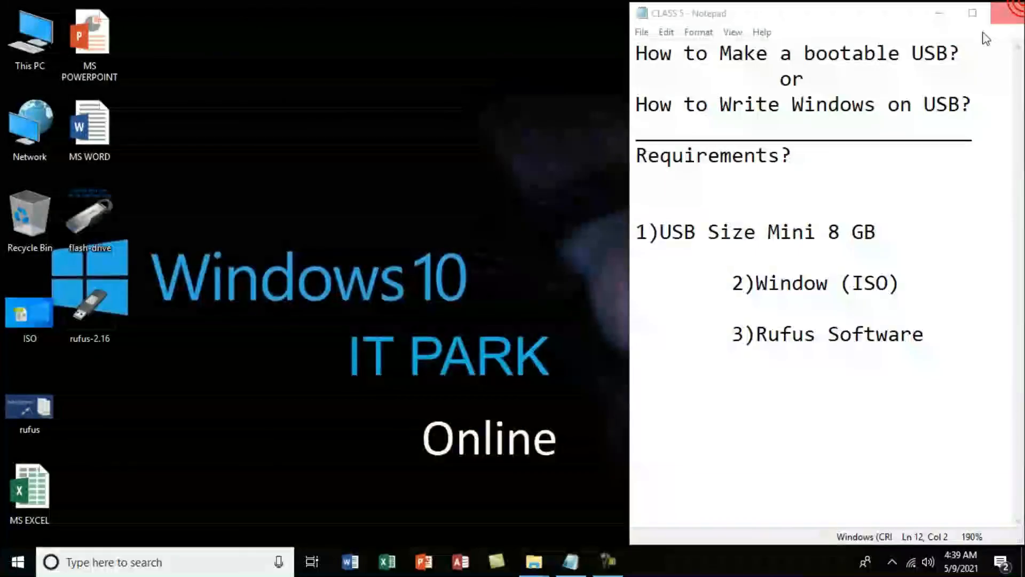
double_click(42, 40)
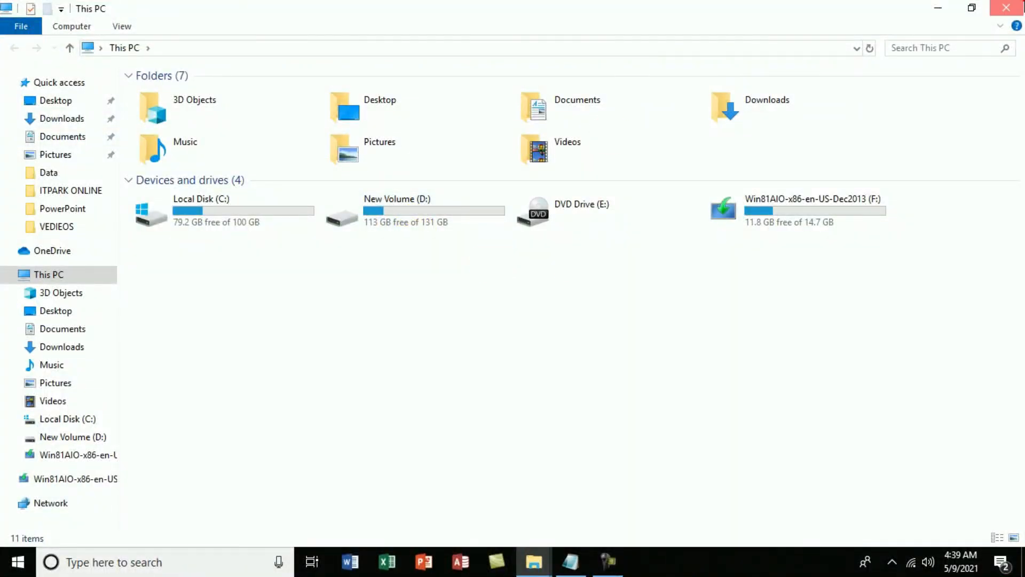
click(1007, 7)
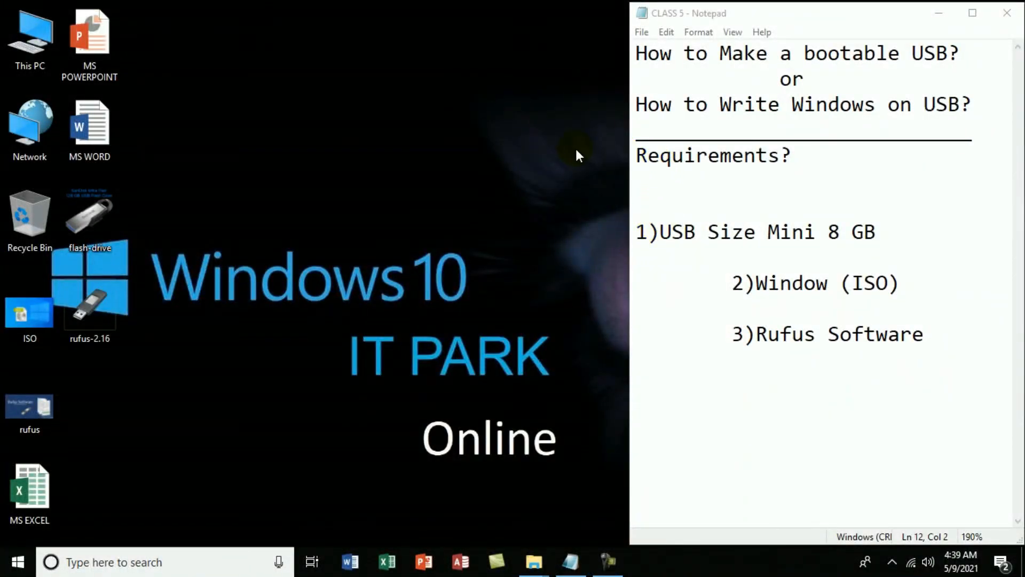